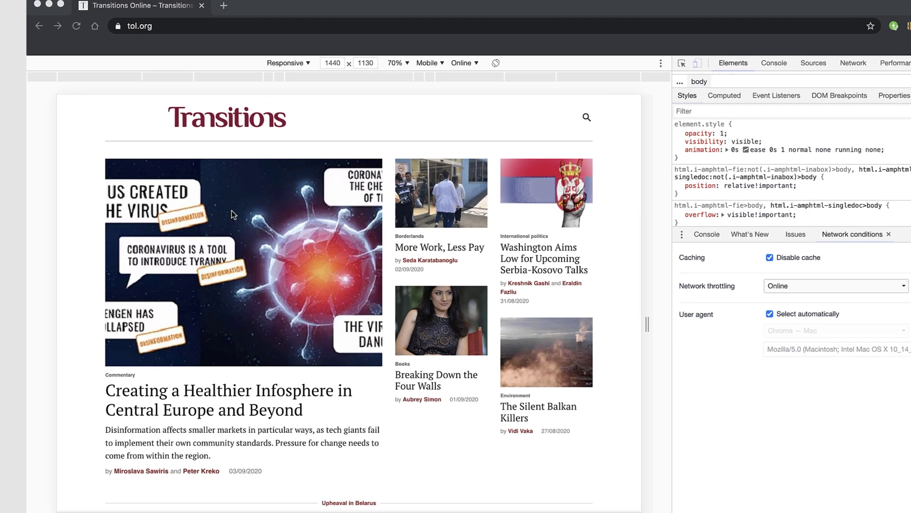
# - Preview the Transitions home page at the 768 px tablet width, then the 425 px mobile width
pyautogui.scroll(-10, 342, 363)
pyautogui.scroll(10, 243, 287)
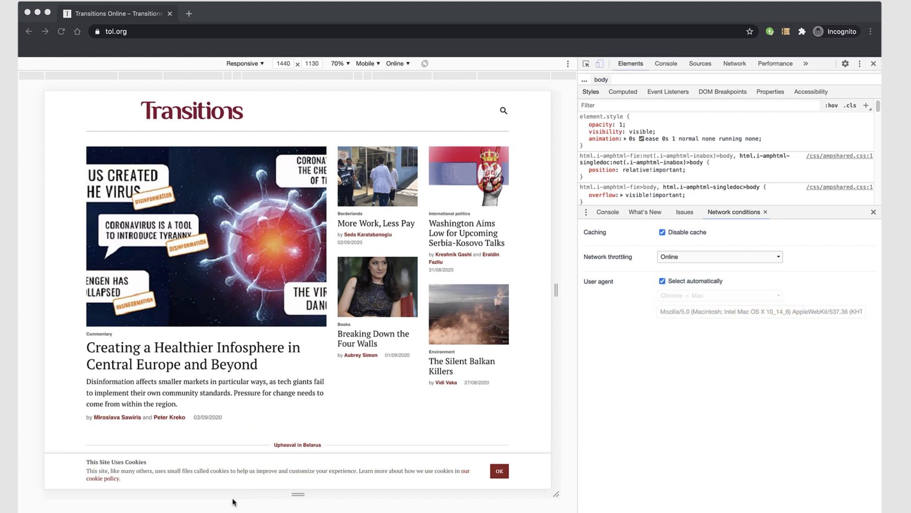
pyautogui.click(199, 76)
pyautogui.scroll(-20, 290, 293)
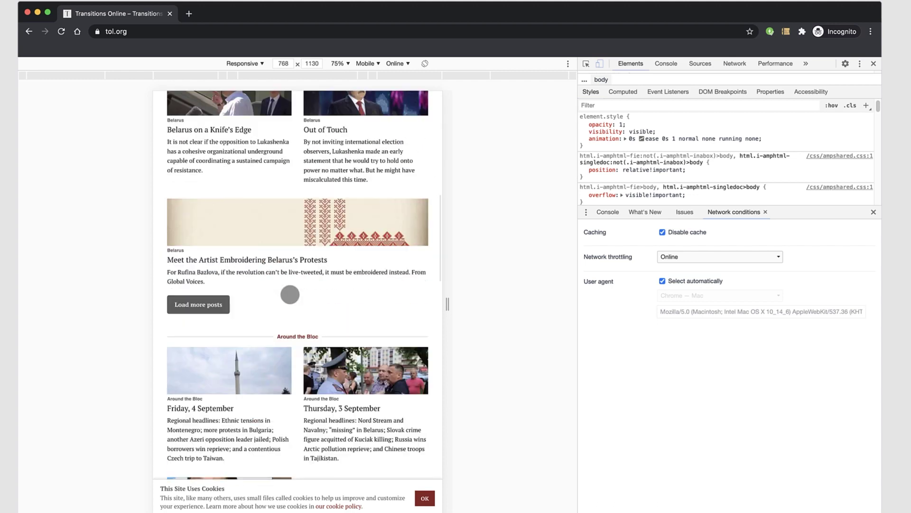
pyautogui.scroll(20, 290, 293)
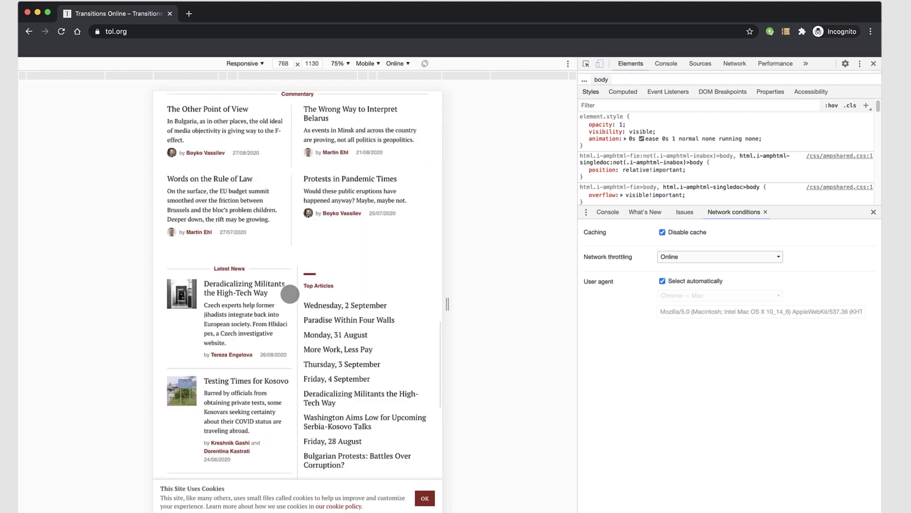
pyautogui.click(224, 78)
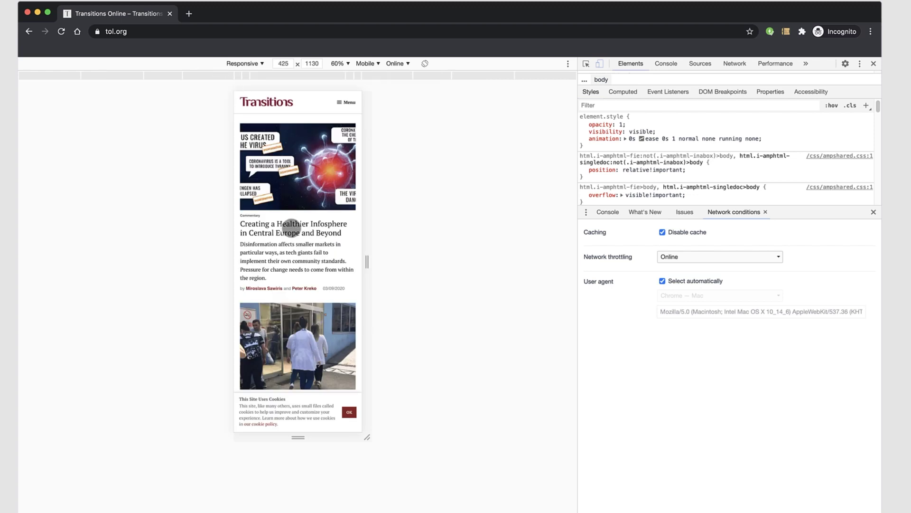
pyautogui.scroll(-10, 311, 287)
pyautogui.scroll(10, 312, 285)
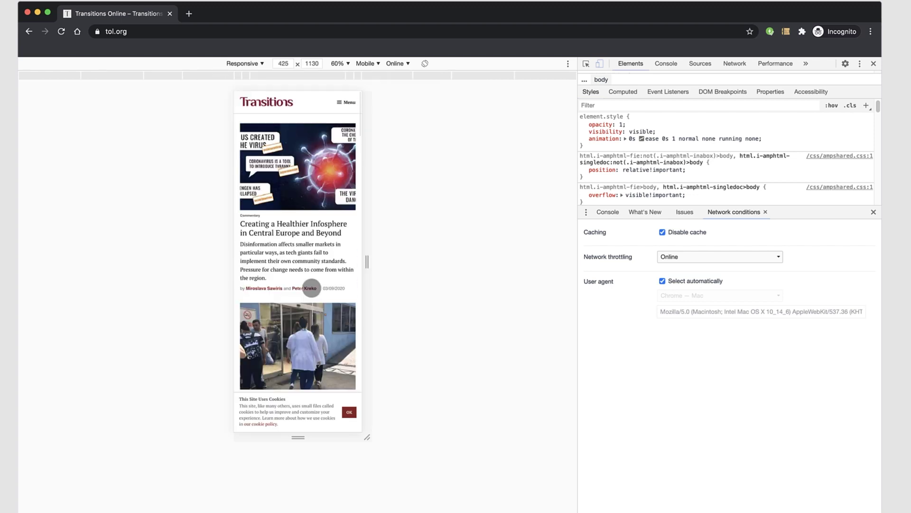
# - Open the site's navigation menu and go to the donation page
pyautogui.click(340, 103)
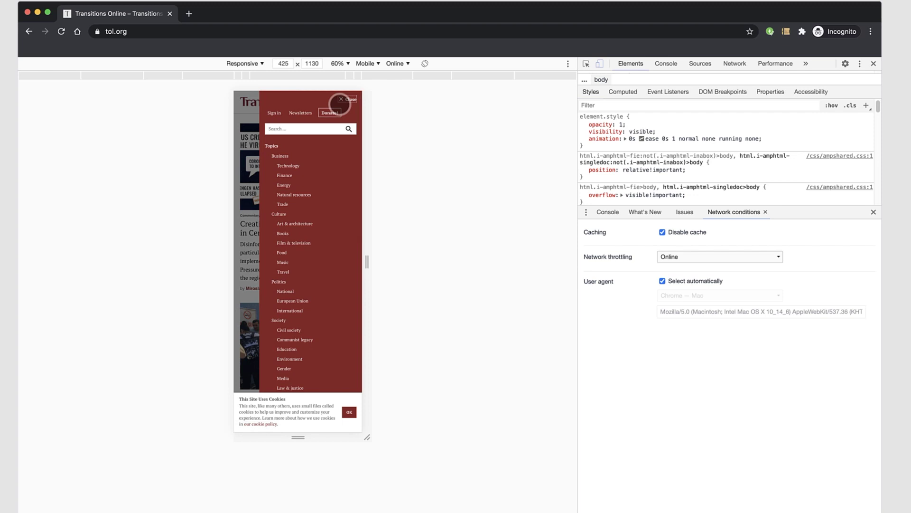
pyautogui.scroll(-3, 312, 243)
pyautogui.scroll(3, 312, 244)
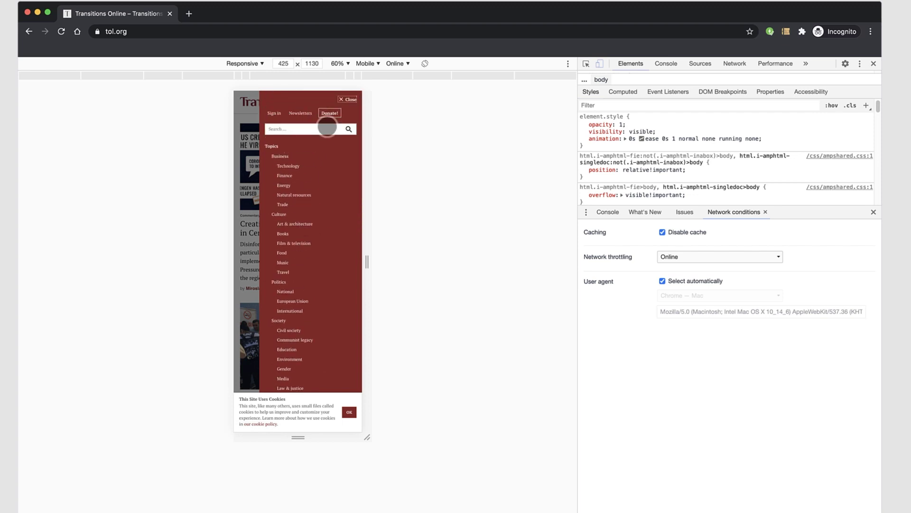
pyautogui.click(330, 114)
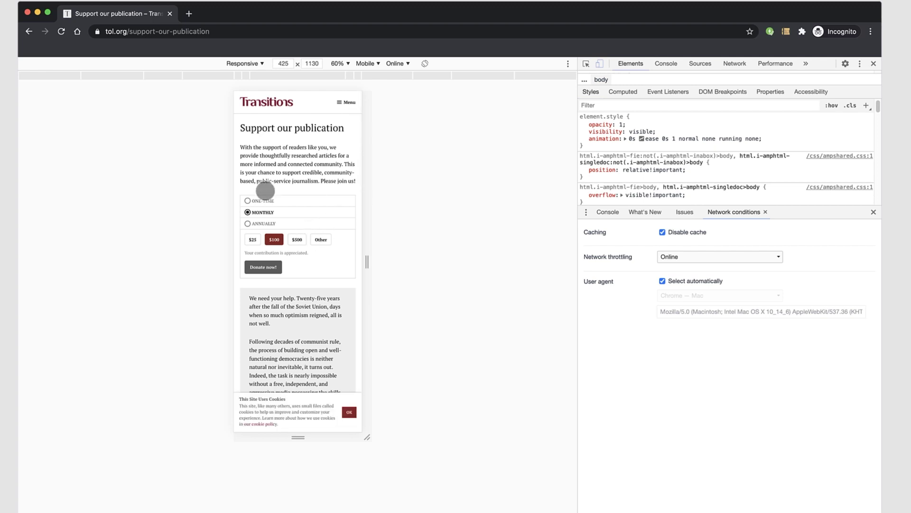
# - Look over the donation page, then return to the Transitions home page
pyautogui.scroll(-10, 297, 344)
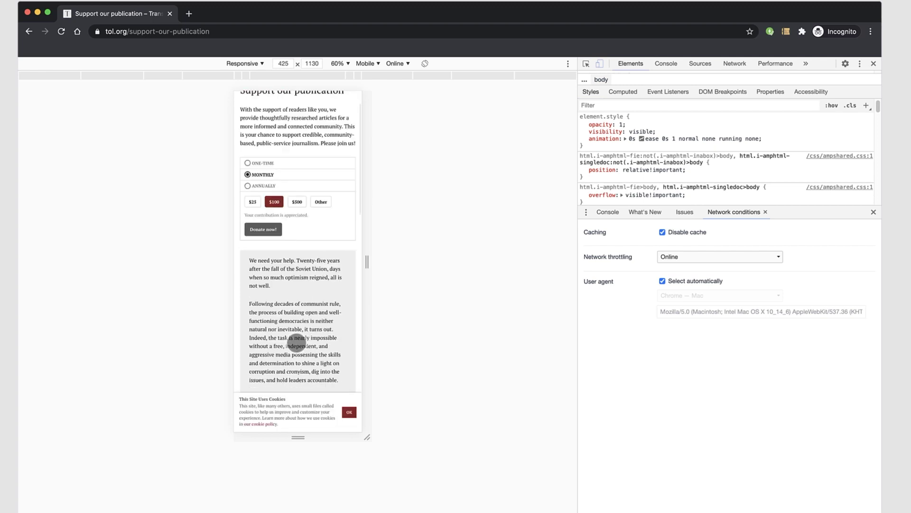
pyautogui.scroll(15, 296, 340)
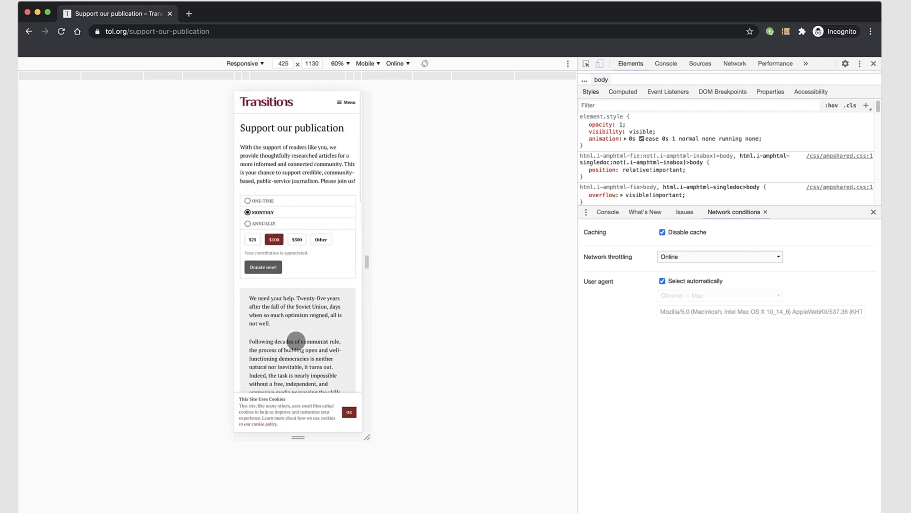
pyautogui.click(273, 103)
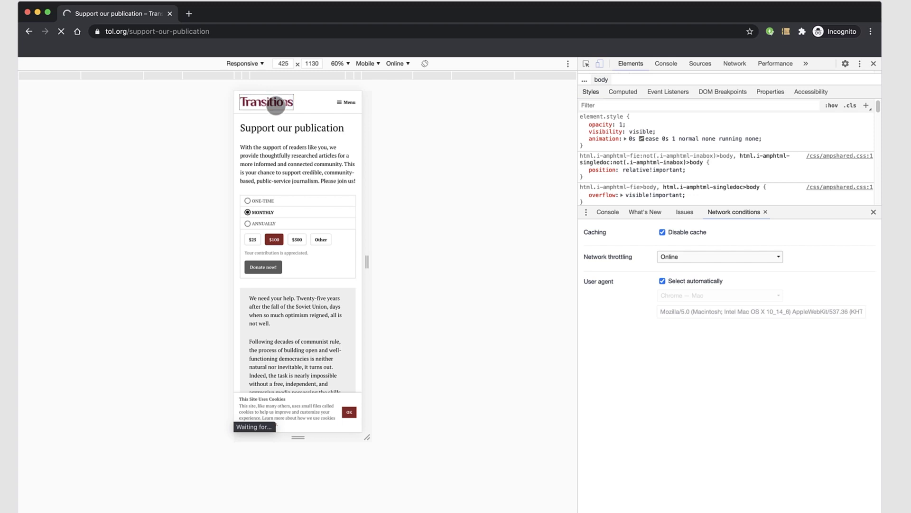
# - Read through the Creating a Healthier Infosphere article, then go back to the home page
pyautogui.click(299, 233)
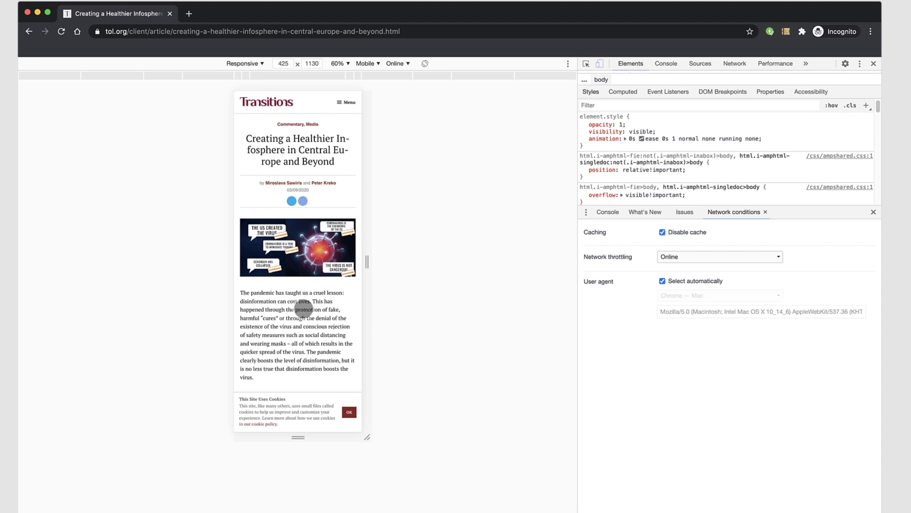
pyautogui.scroll(-10, 316, 352)
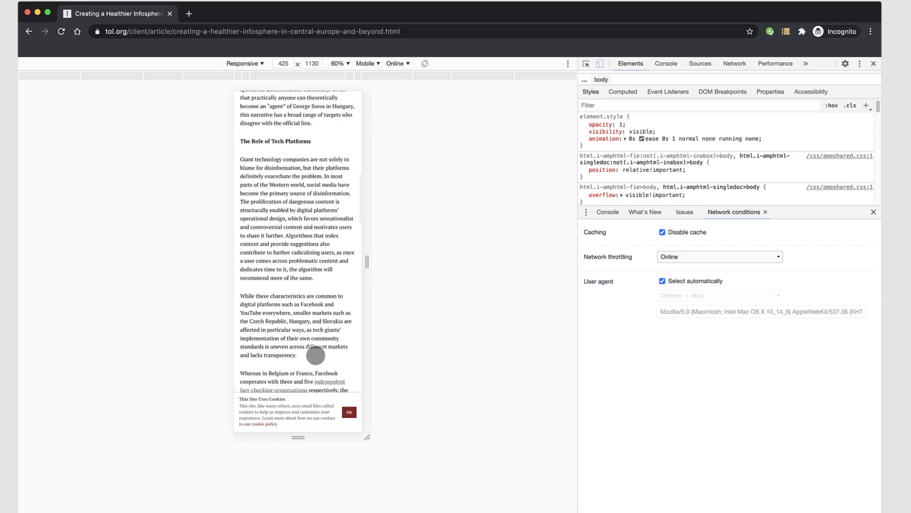
pyautogui.scroll(-15, 316, 355)
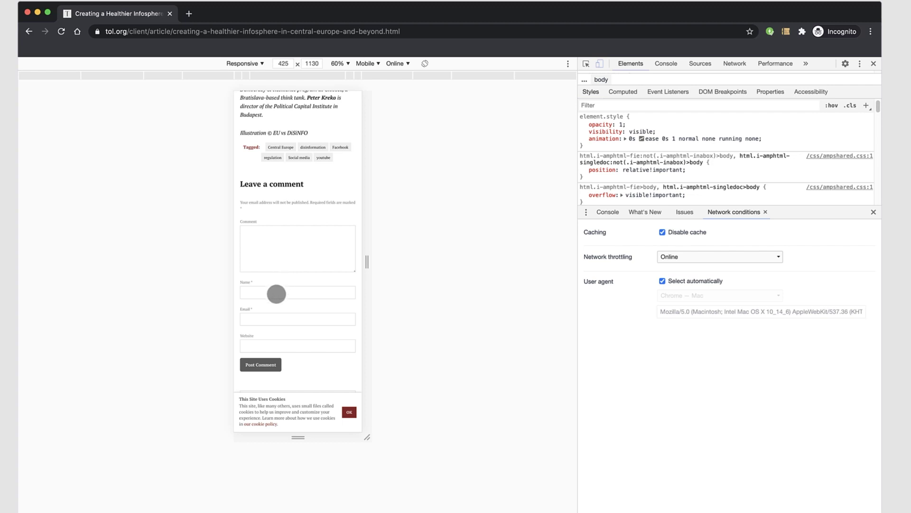
pyautogui.scroll(20, 278, 294)
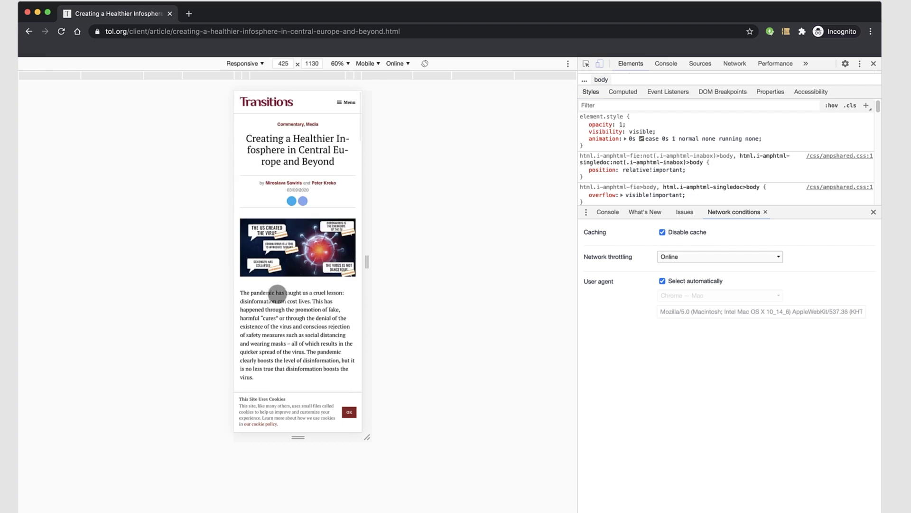
pyautogui.click(262, 105)
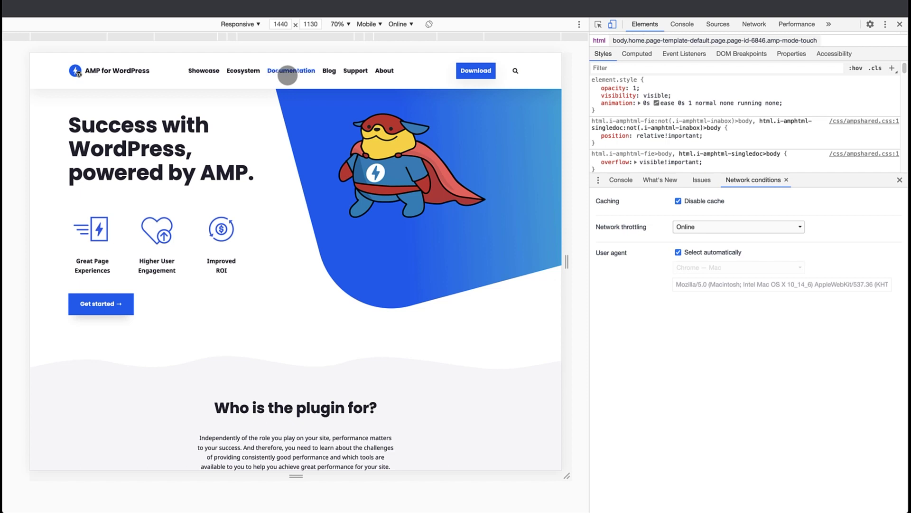
pyautogui.click(288, 75)
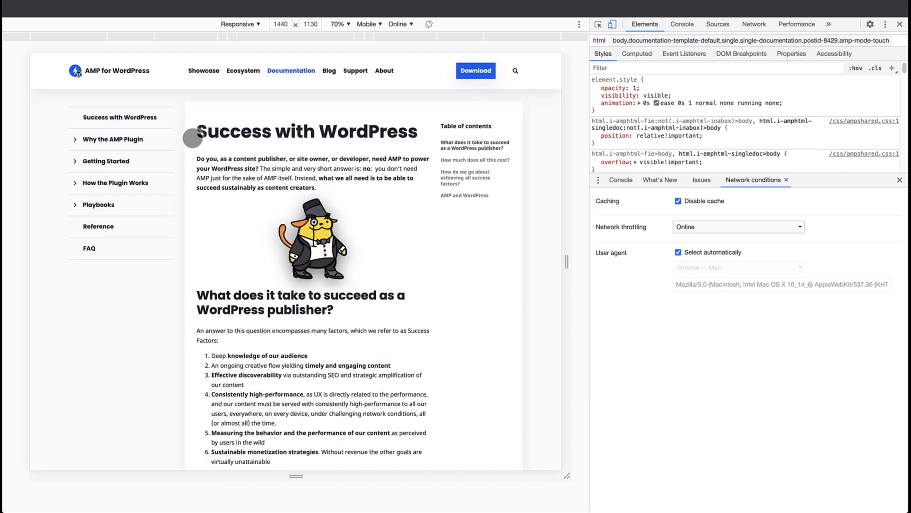
pyautogui.click(74, 162)
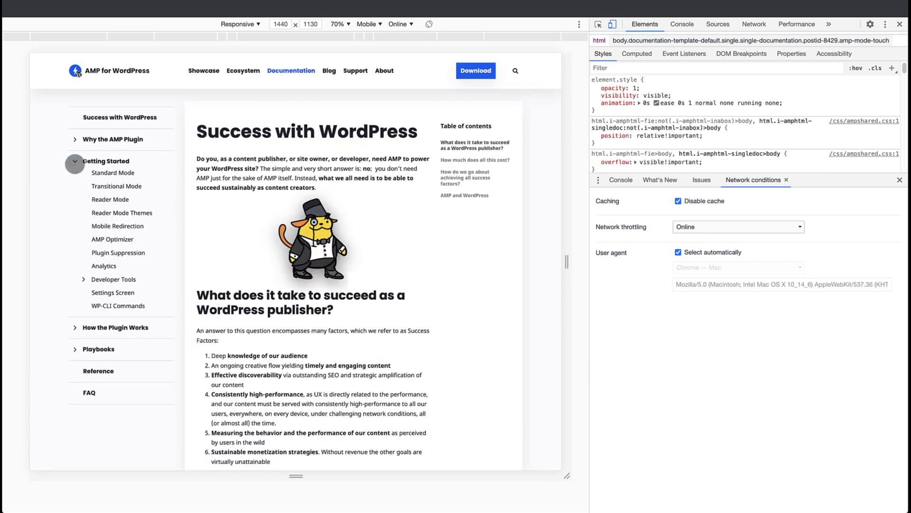
pyautogui.click(75, 350)
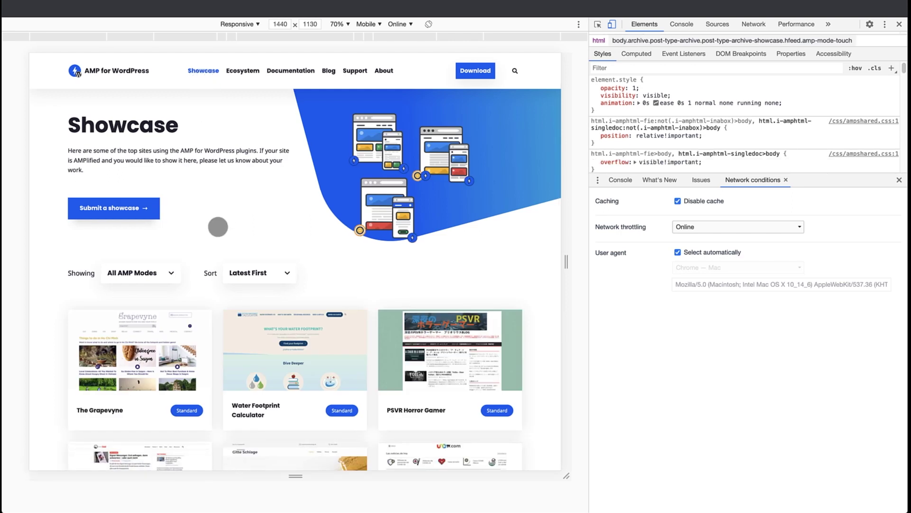
pyautogui.scroll(-10, 218, 227)
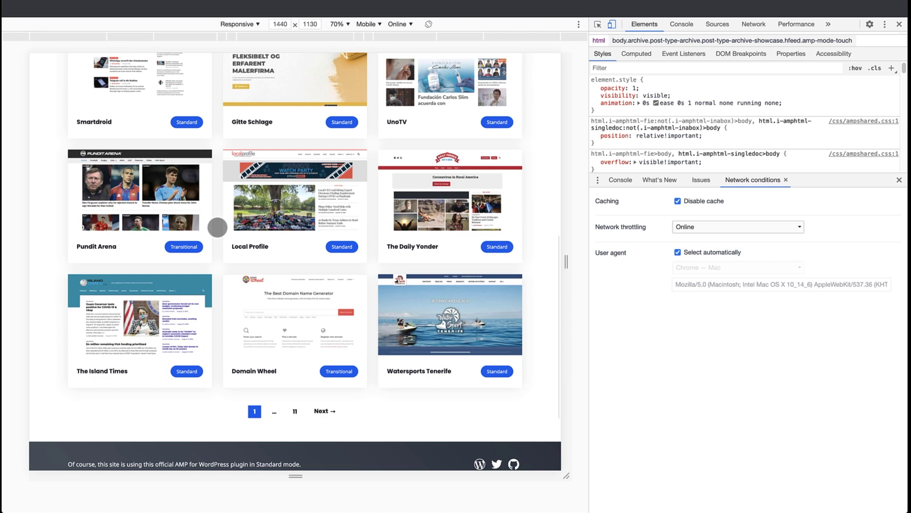
pyautogui.scroll(10, 218, 227)
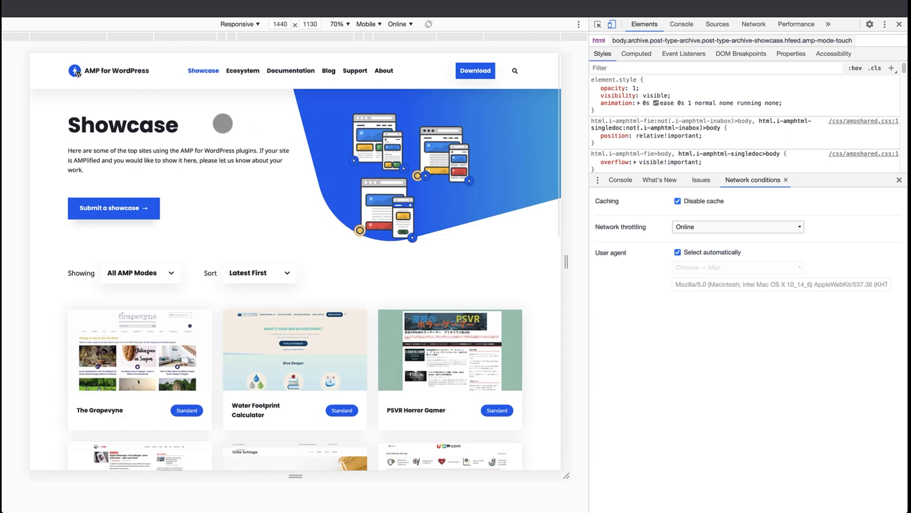
pyautogui.click(241, 71)
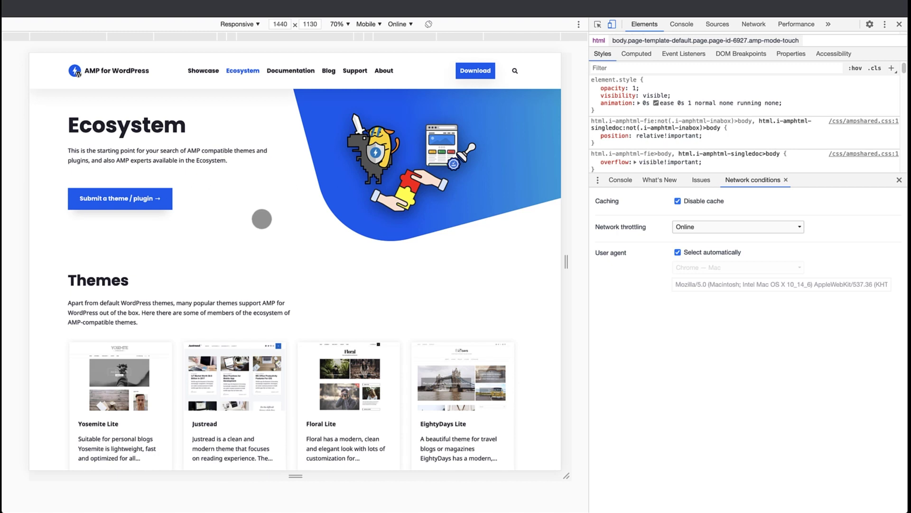
pyautogui.scroll(-5, 250, 287)
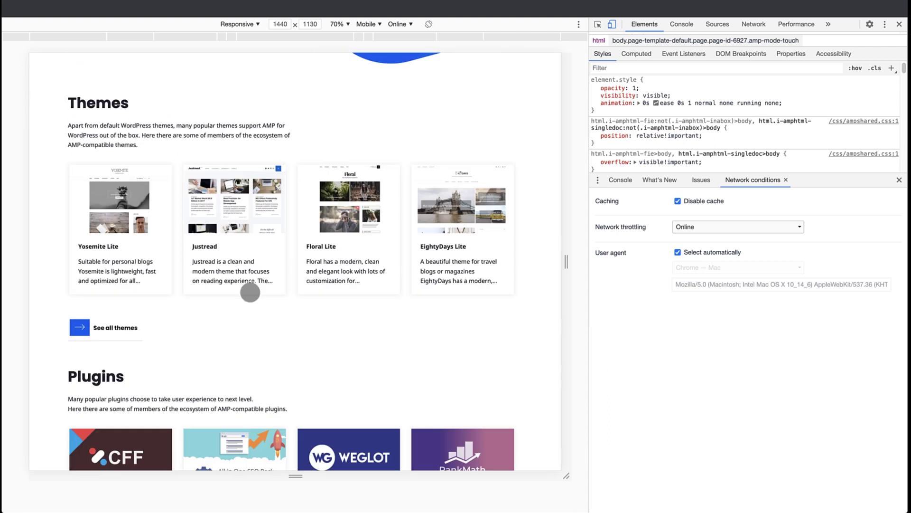
pyautogui.scroll(-5, 251, 291)
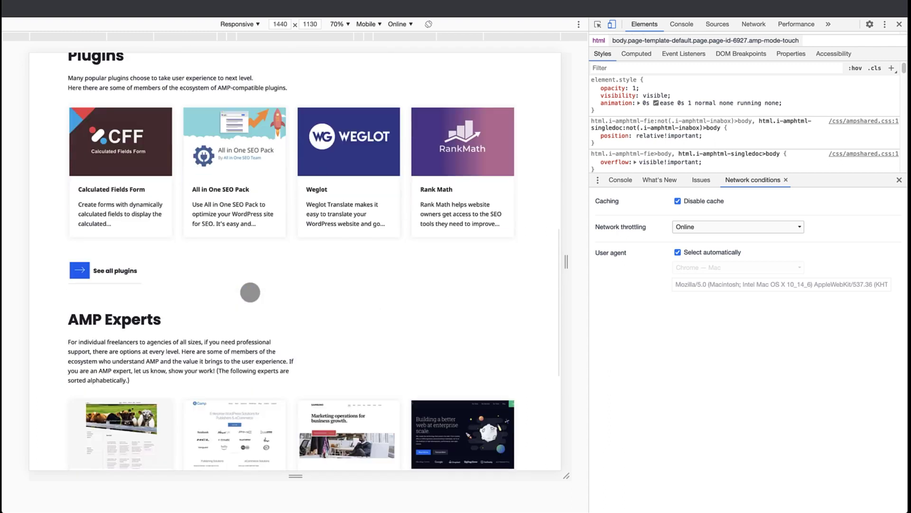
pyautogui.scroll(-1, 250, 292)
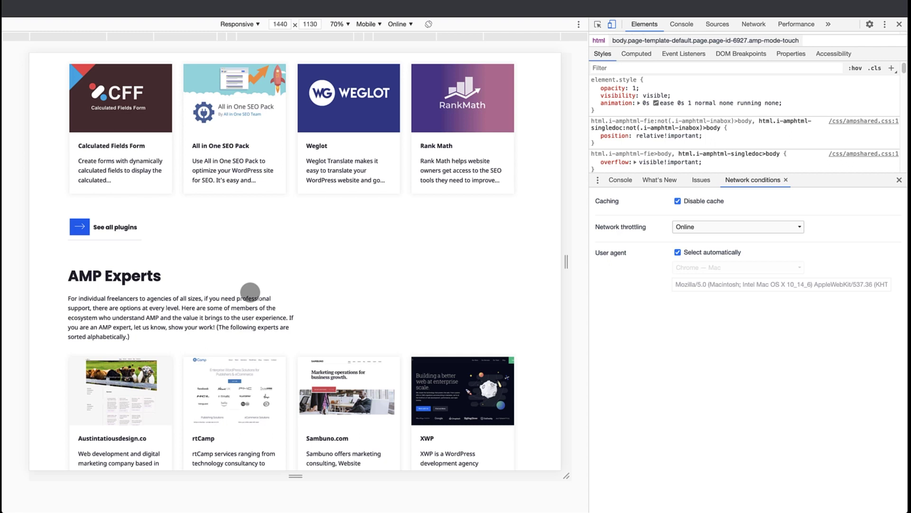
pyautogui.click(114, 74)
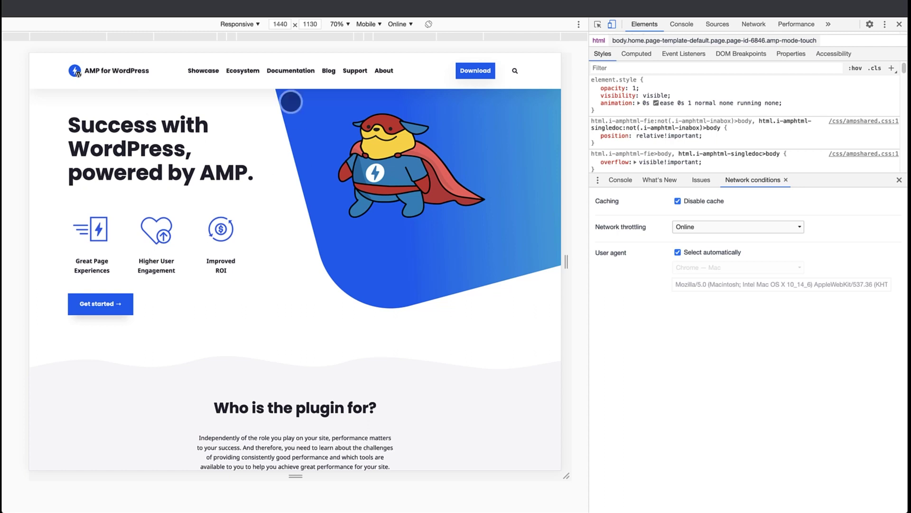
# - View the AMP for WordPress home page at 768 px and 425 px, then expand and collapse its mobile menu
pyautogui.click(192, 37)
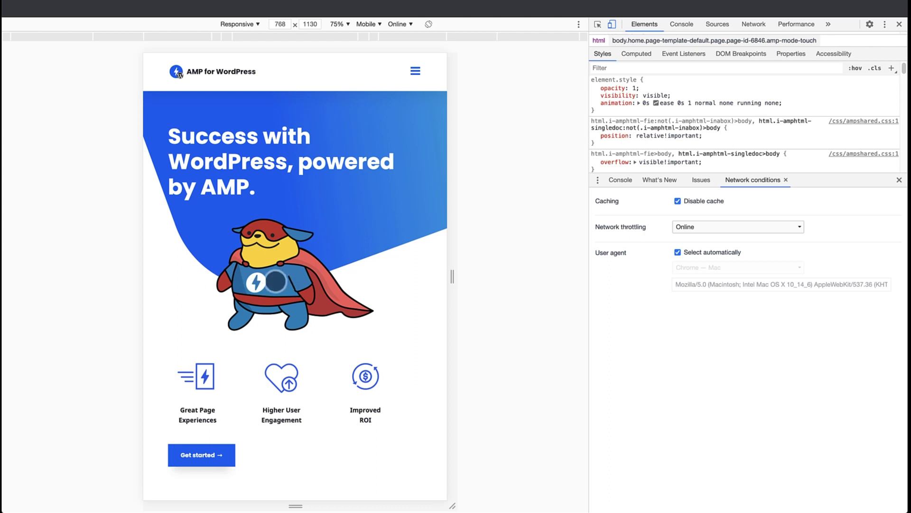
pyautogui.click(223, 36)
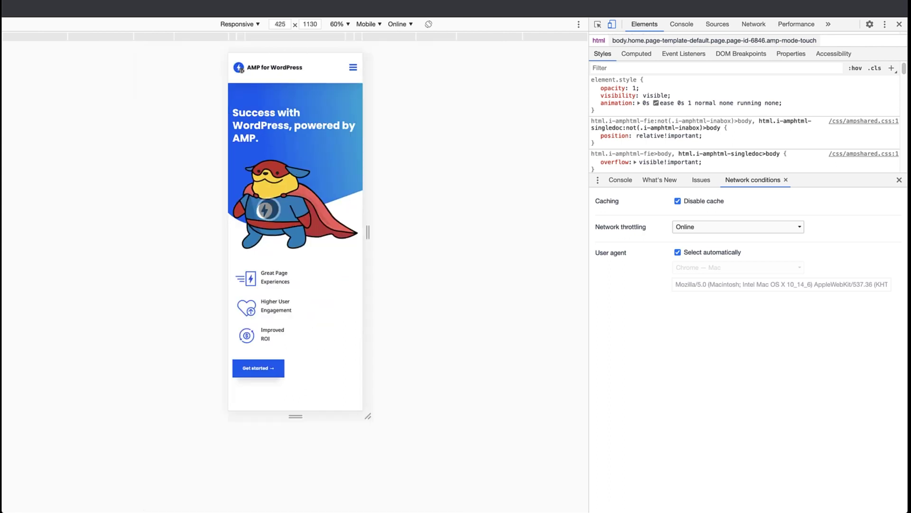
pyautogui.click(352, 67)
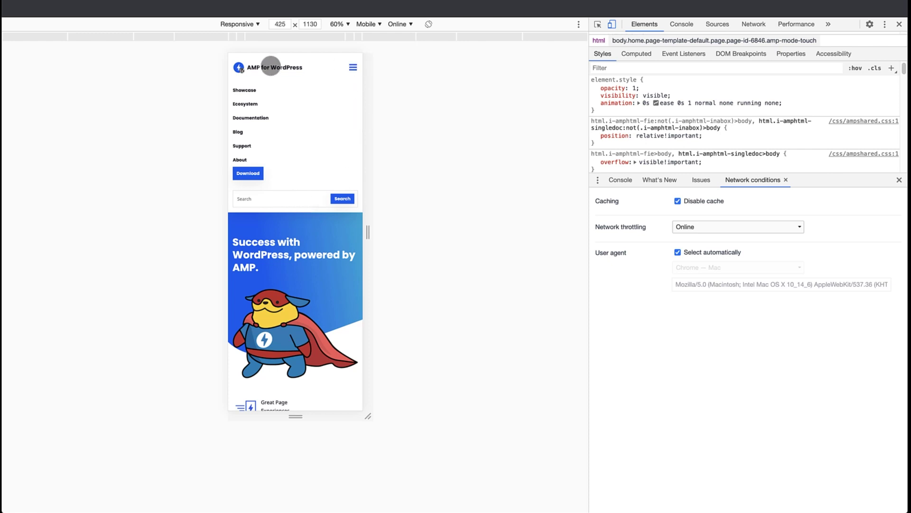
pyautogui.click(271, 66)
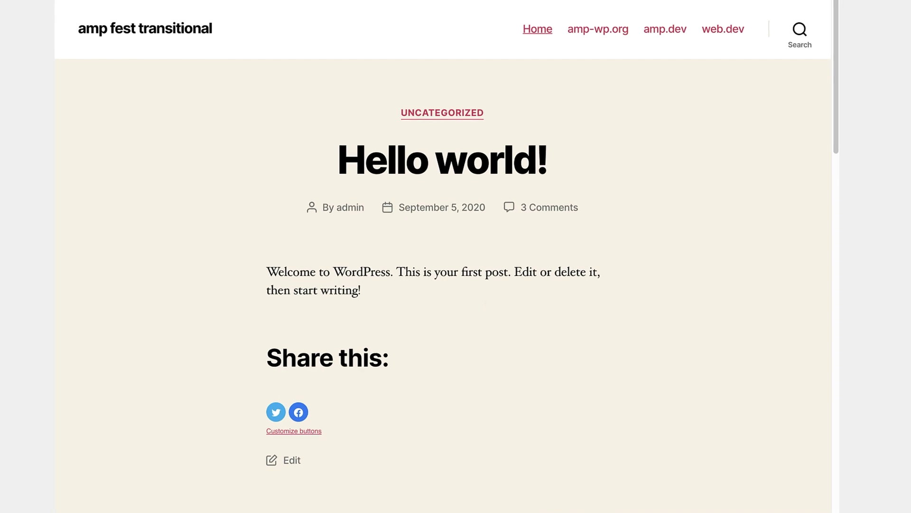
# - Scroll through the Hello world! post and start Paired Browsing from the AMP admin-bar item
pyautogui.scroll(-2, 141, 373)
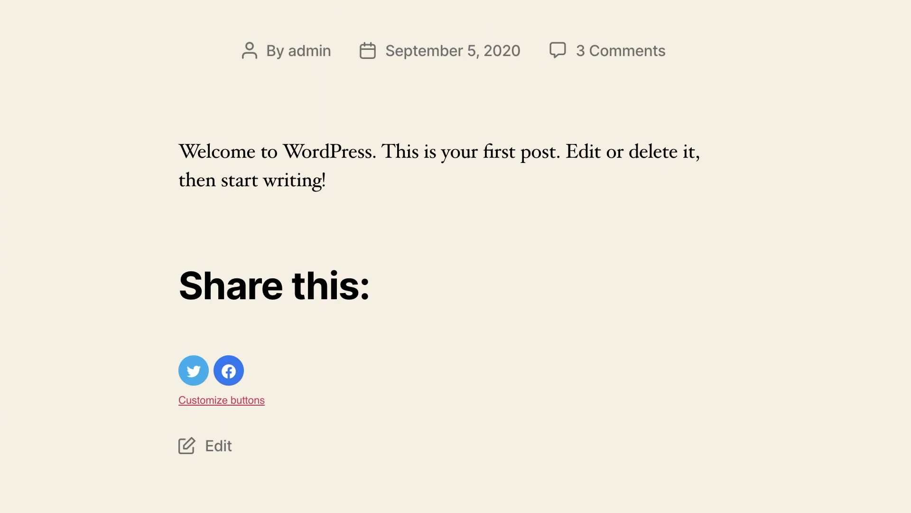
pyautogui.scroll(-3, 158, 360)
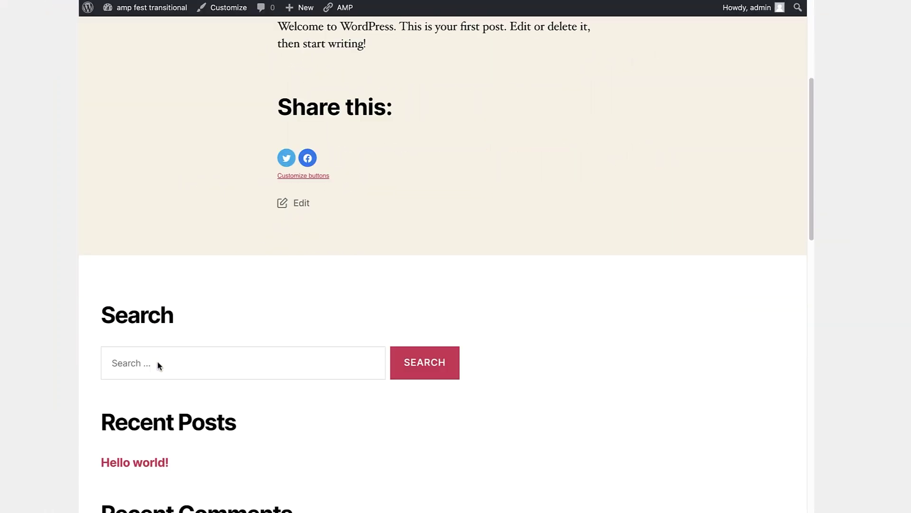
pyautogui.scroll(-10, 159, 364)
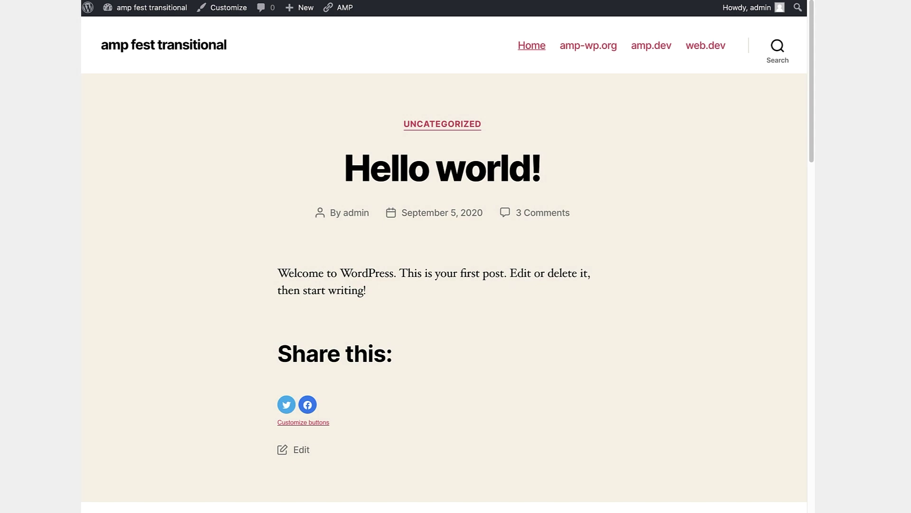
pyautogui.moveTo(340, 7)
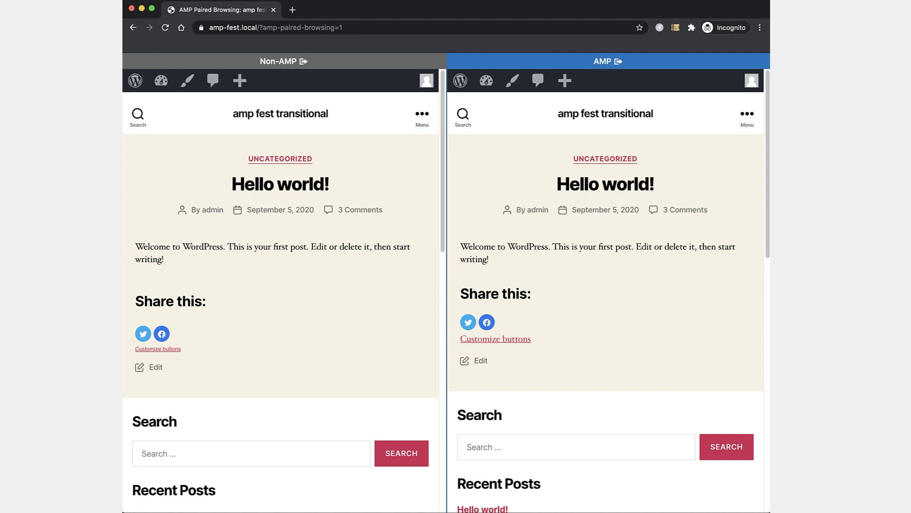
# - Scroll the Non-AMP and AMP panes down and back up in sync, then open the Non-AMP version alone
pyautogui.moveTo(240, 81)
pyautogui.scroll(-7, 281, 302)
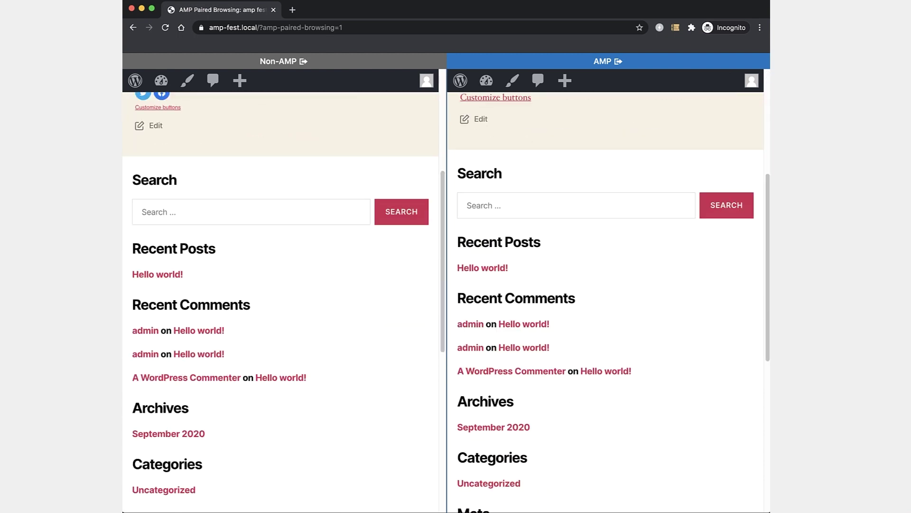
pyautogui.scroll(-5, 280, 302)
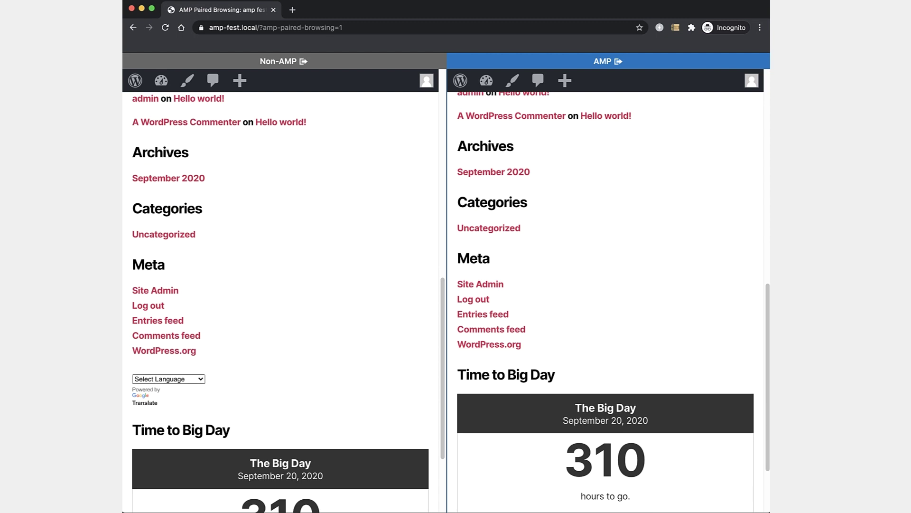
pyautogui.scroll(-1, 281, 301)
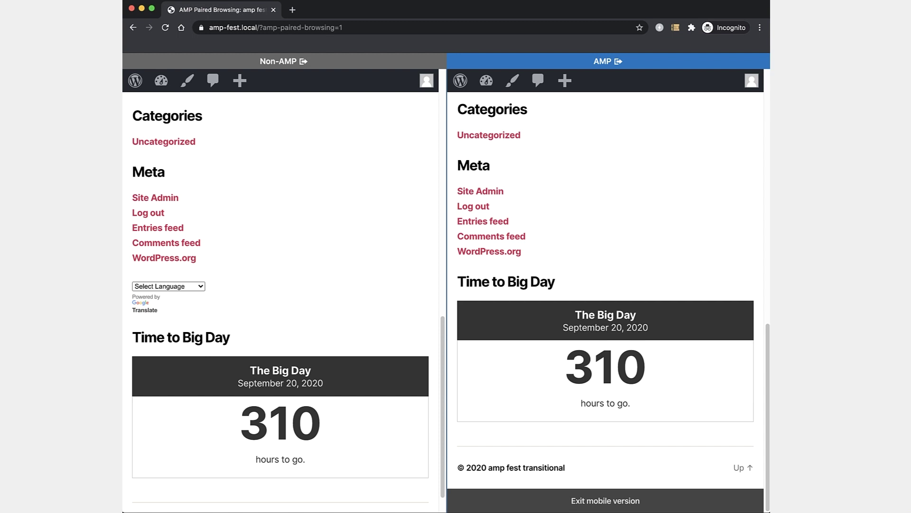
pyautogui.scroll(-2, 280, 284)
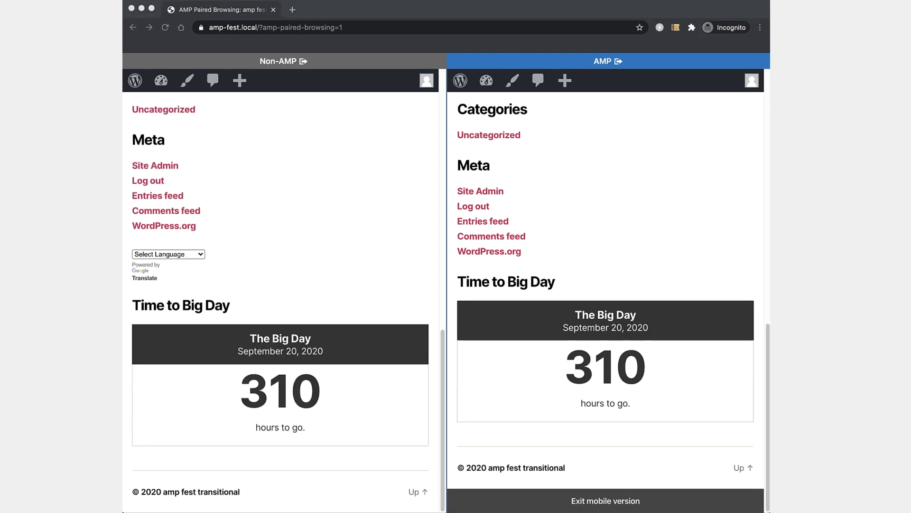
pyautogui.scroll(8, 280, 295)
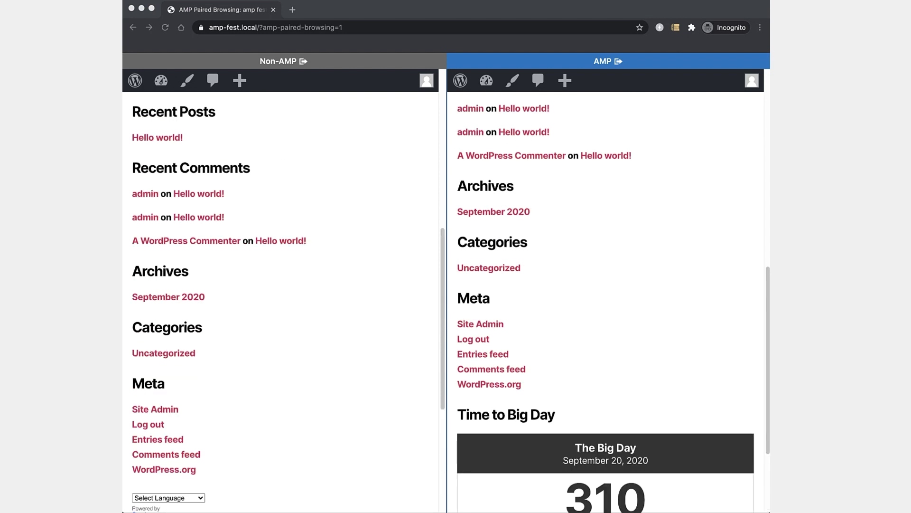
pyautogui.scroll(8, 280, 294)
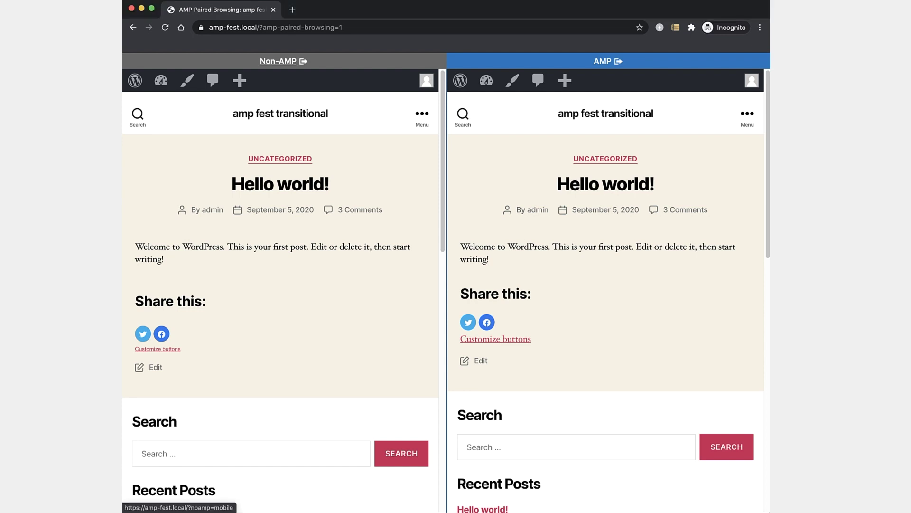
pyautogui.click(279, 61)
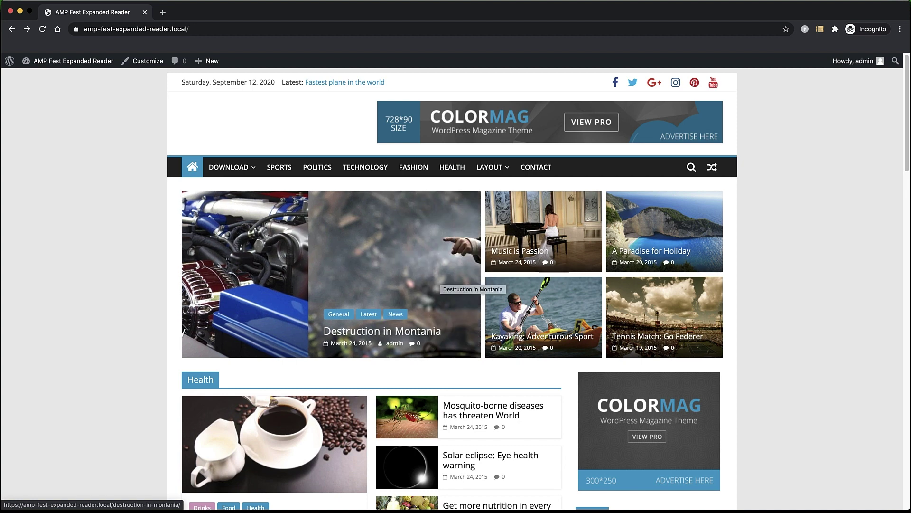
pyautogui.scroll(-10, 442, 283)
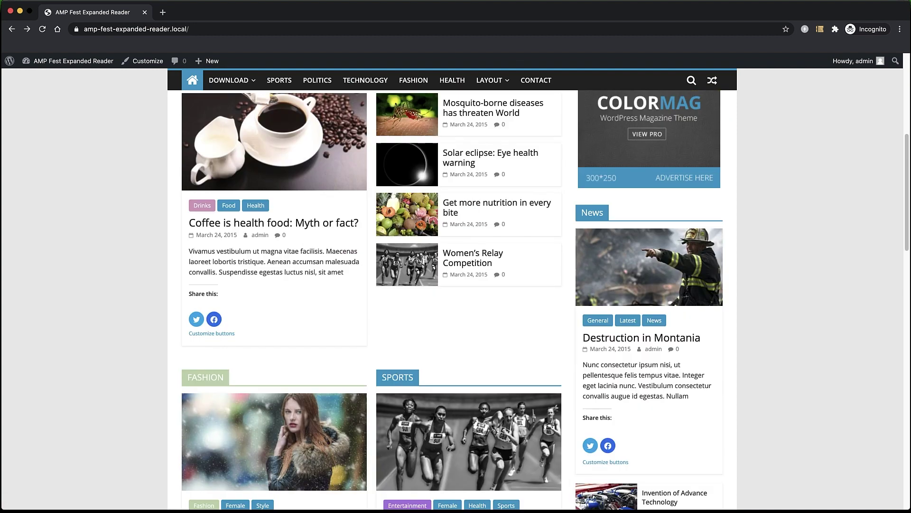
pyautogui.scroll(10, 442, 282)
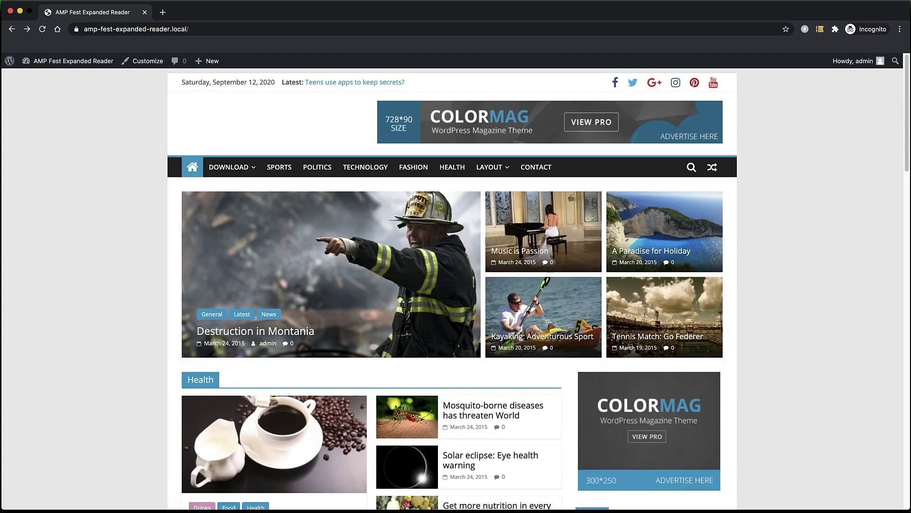
pyautogui.click(73, 62)
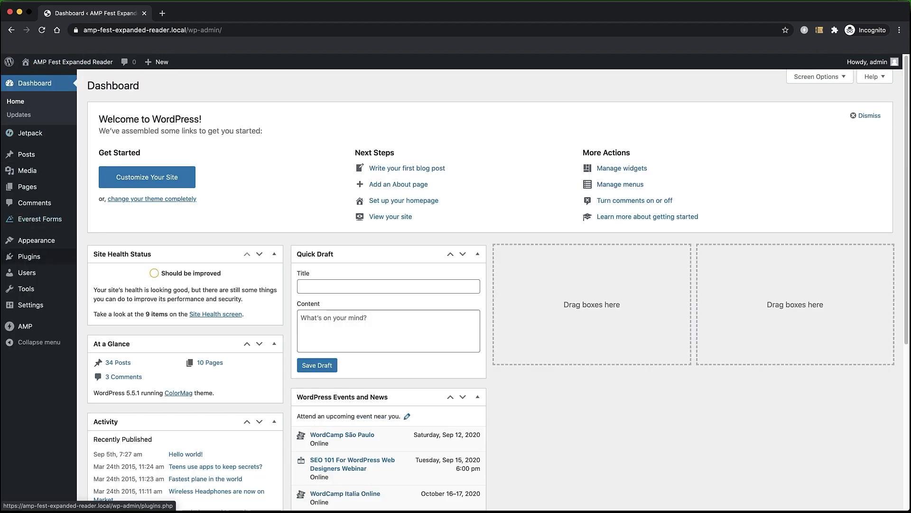
pyautogui.moveTo(24, 326)
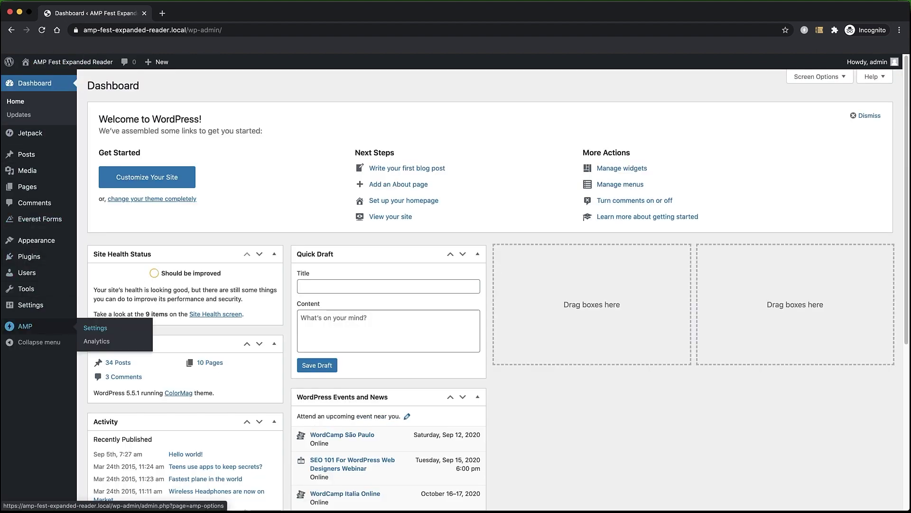
pyautogui.click(95, 327)
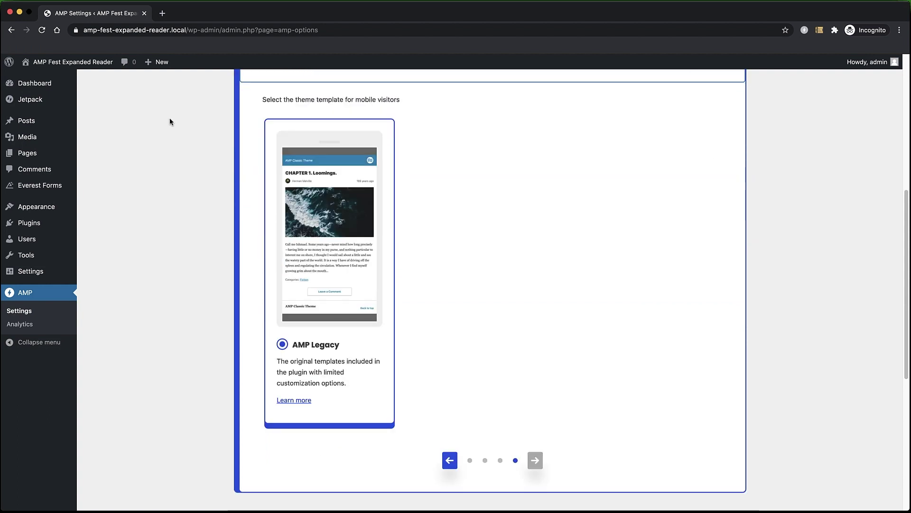
pyautogui.moveTo(71, 62)
pyautogui.click(67, 78)
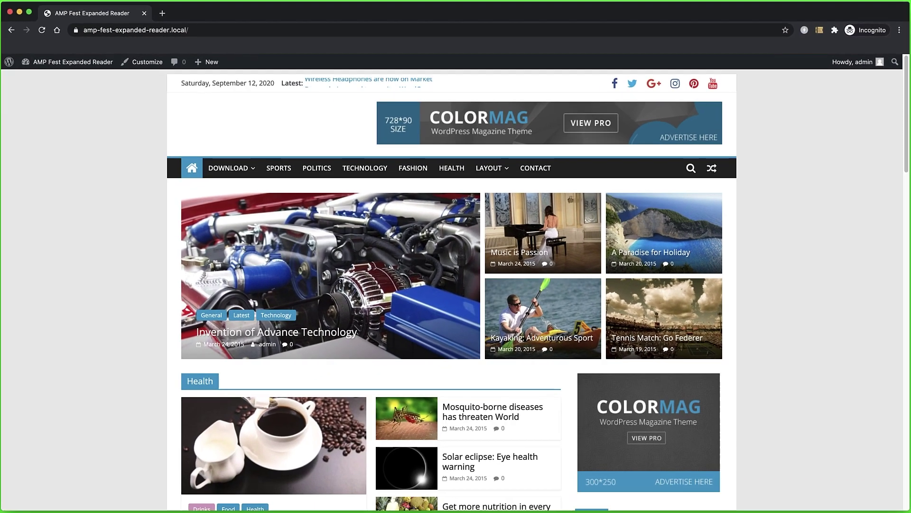
# - Open and scroll the Music is Passion post, switch to its AMP version, then go to the dashboard
pyautogui.click(532, 237)
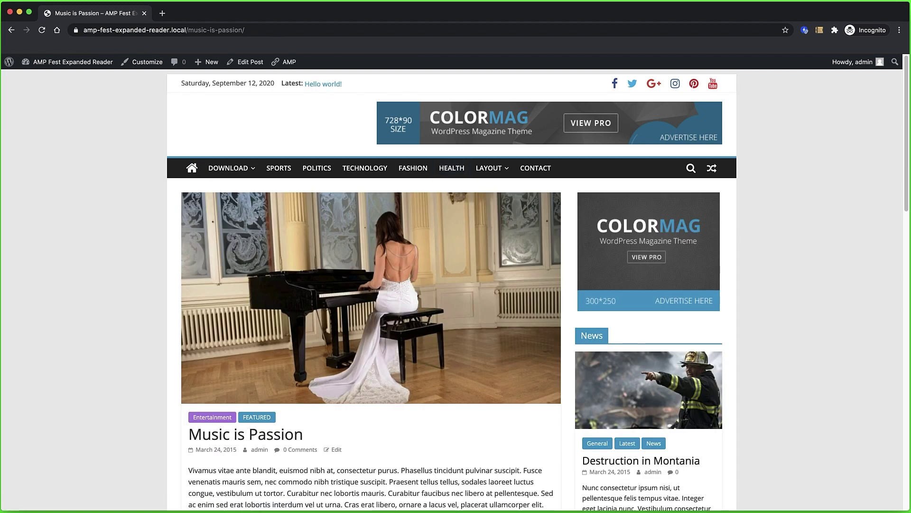
pyautogui.scroll(-3, 452, 290)
pyautogui.scroll(-5, 452, 290)
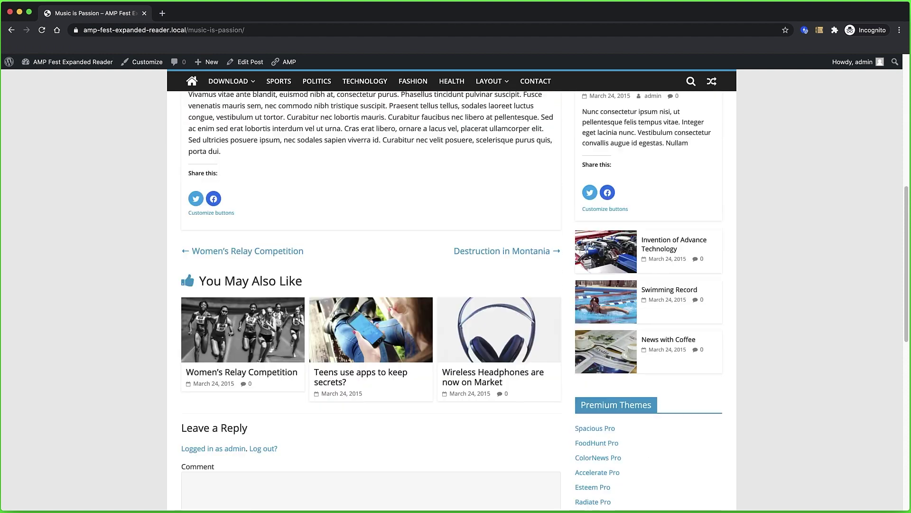
pyautogui.scroll(10, 451, 289)
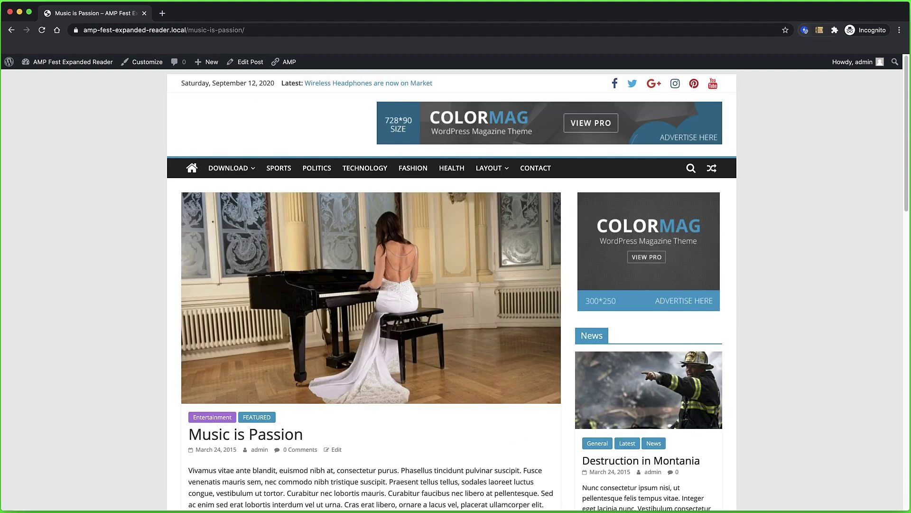
pyautogui.click(289, 61)
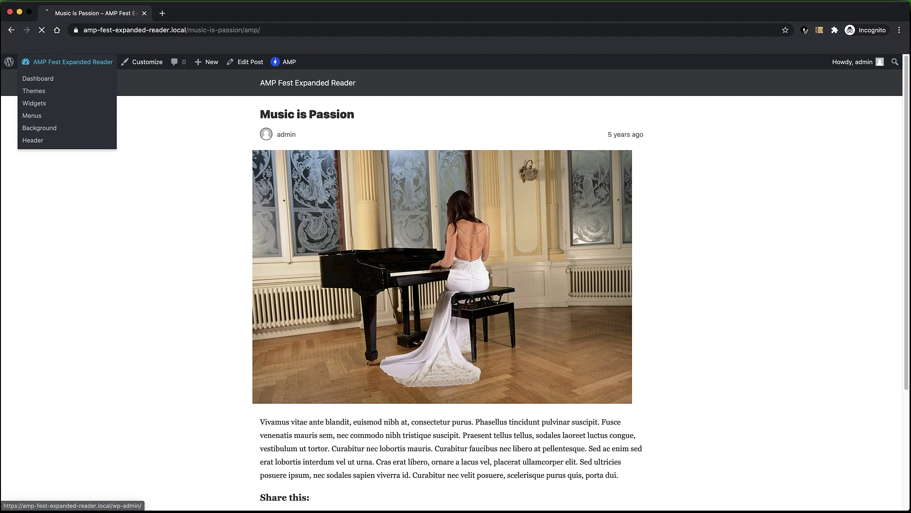
pyautogui.click(71, 62)
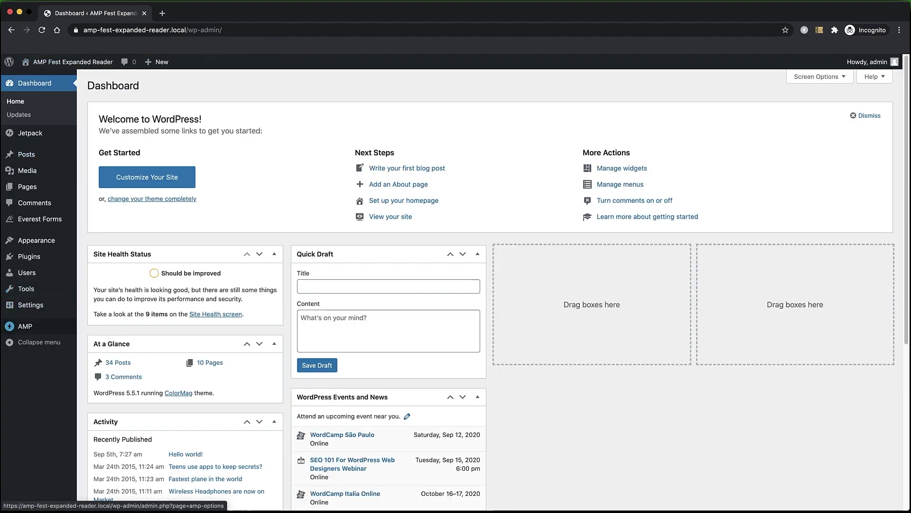
# - In AMP Settings, choose Twenty Twenty as the reader theme, save, and visit the front page
pyautogui.moveTo(11, 327)
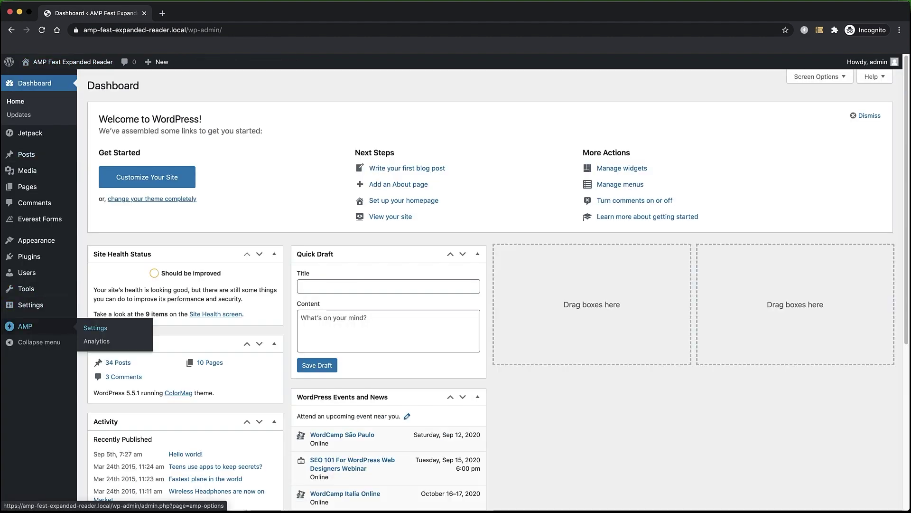
pyautogui.click(95, 327)
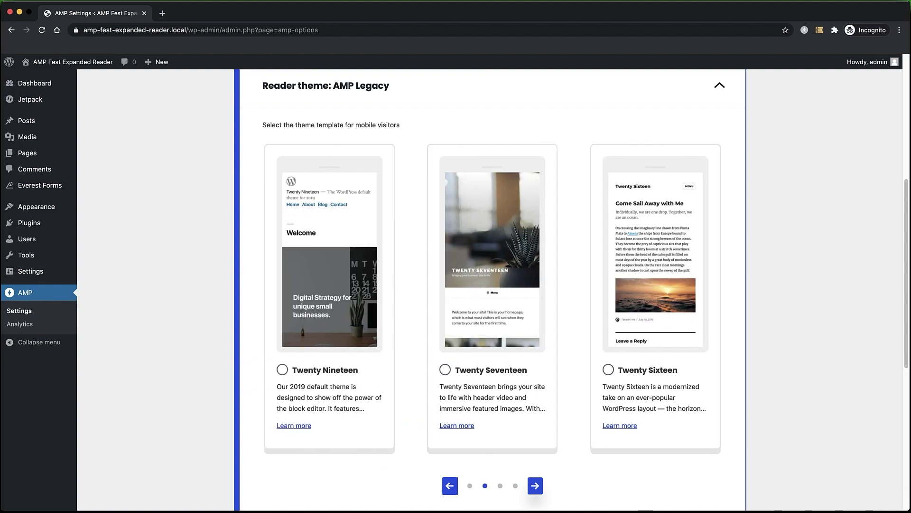
pyautogui.click(535, 485)
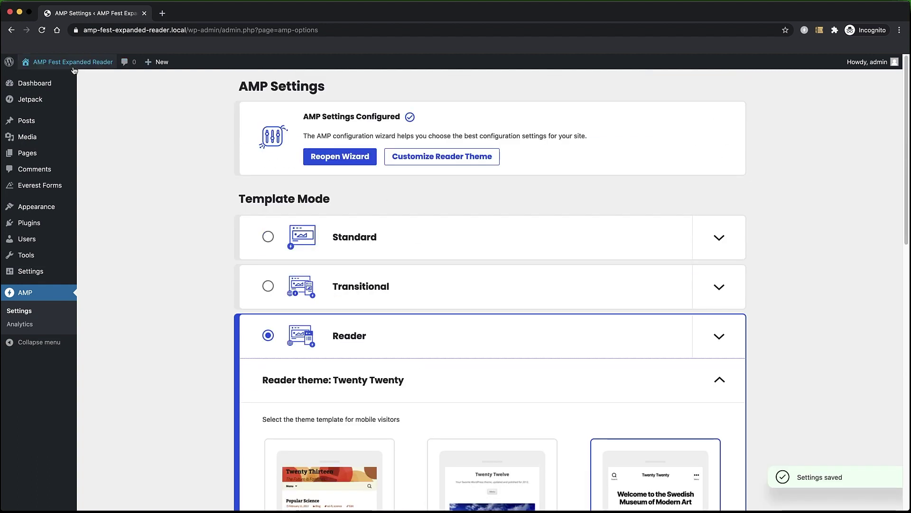
pyautogui.moveTo(72, 66)
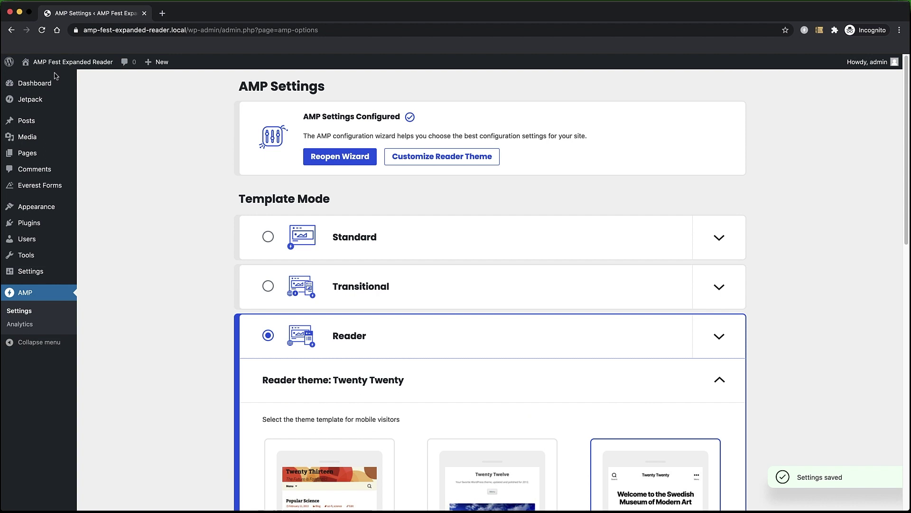
pyautogui.click(37, 78)
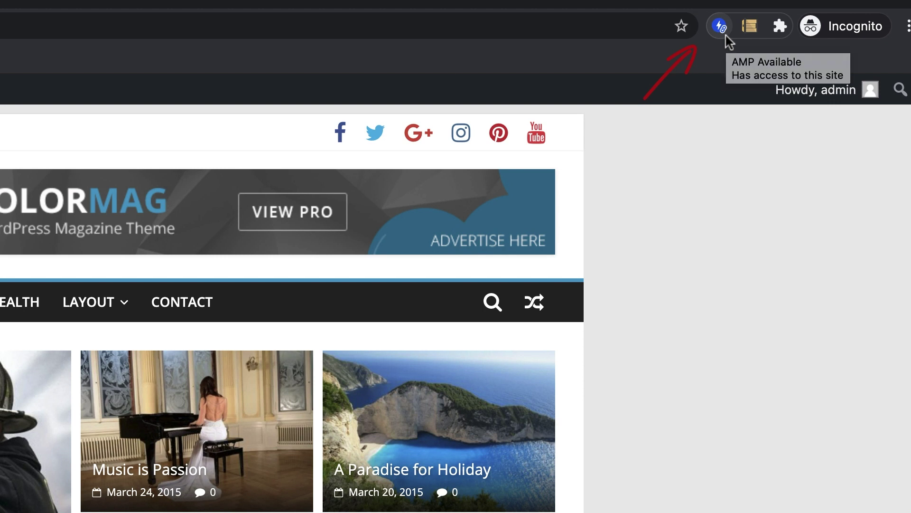
# - Load the Music is Passion post's ?amp version using the toolbar AMP extension icon
pyautogui.click(722, 29)
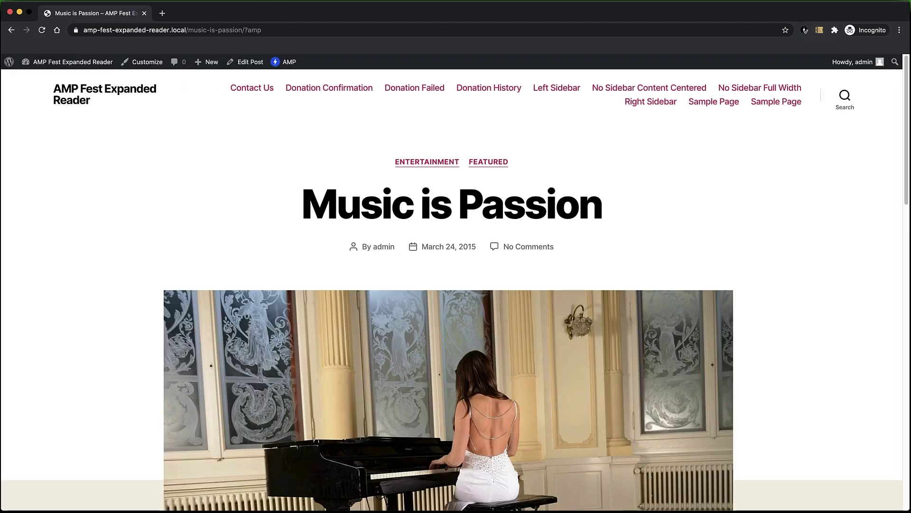
# - Open DevTools with Cmd+Option+I to preview the AMP post in a 768 px responsive view
pyautogui.press('super+alt+i')
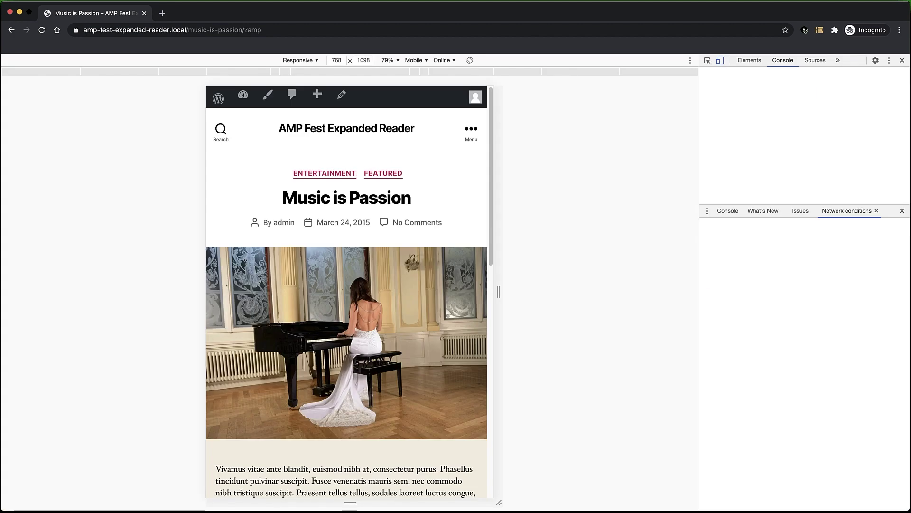